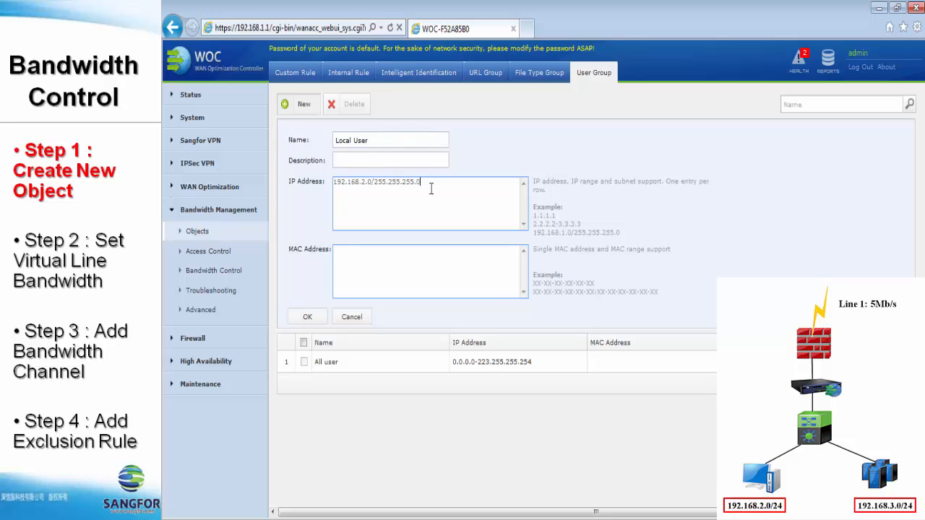
Step: Save the Local User group with the IP subnet 192.168.2.0/255.255.255.0
{"action": "left_click", "coordinate": [321, 320]}
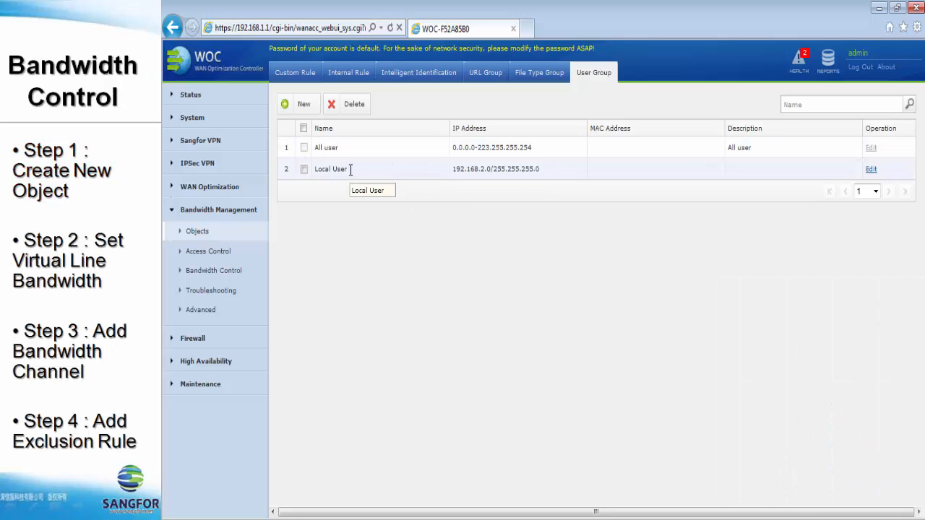
Step: Review the VideoNetMeeting bandwidth channel's settings without changing them, and disable that channel in the channel list
{"action": "left_click", "coordinate": [207, 271]}
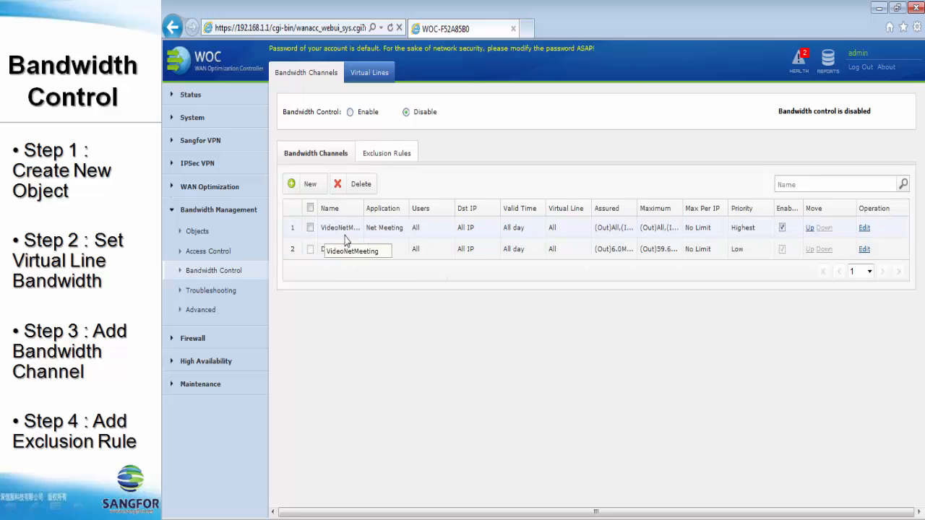
{"action": "left_click", "coordinate": [864, 228]}
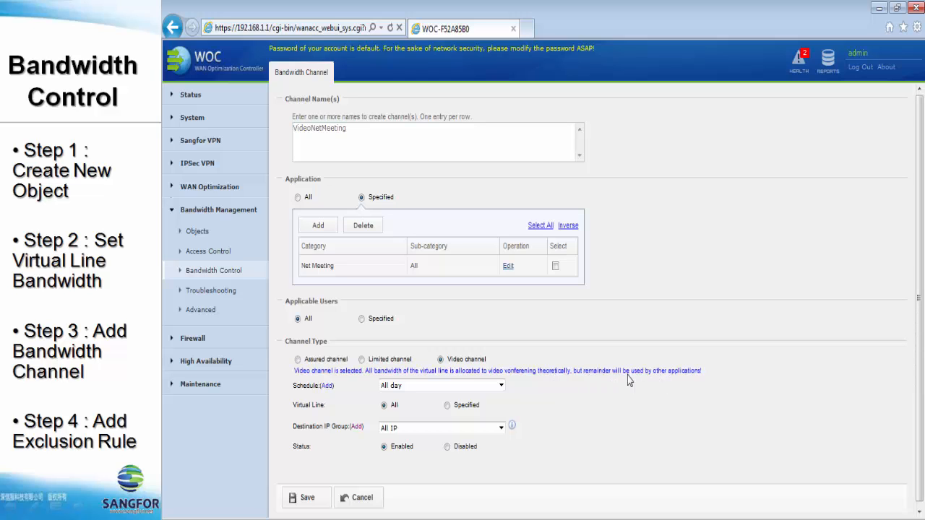
{"action": "left_click", "coordinate": [362, 498]}
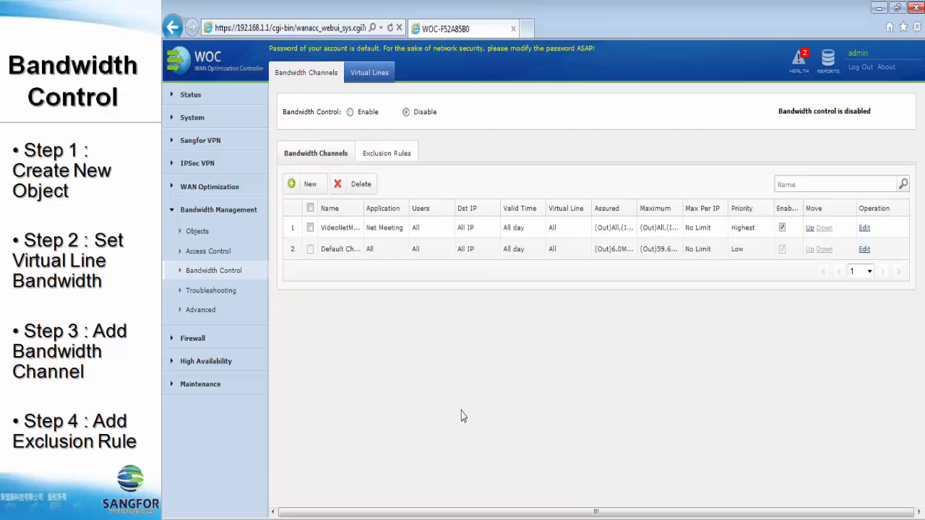
{"action": "left_click", "coordinate": [782, 229]}
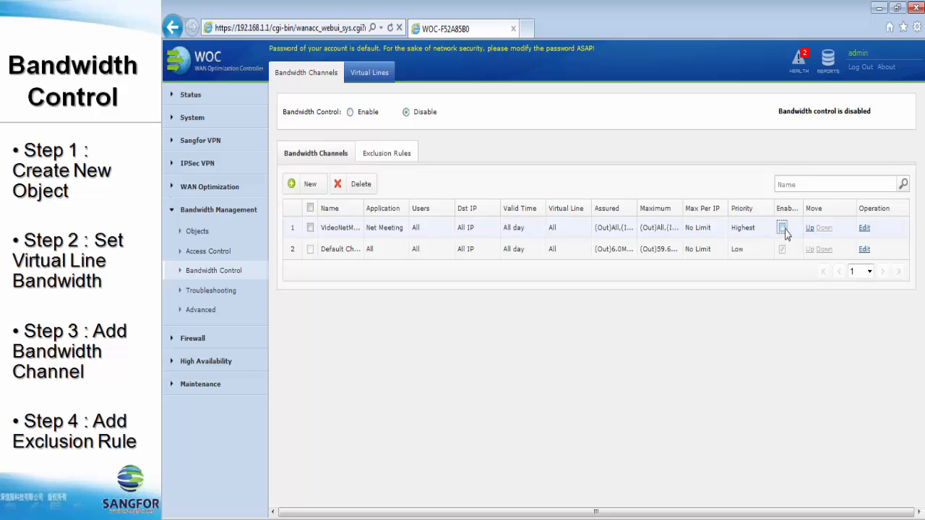
Step: Set virtual Line 1's outbound and inbound bandwidth to 5 Mbps each, and save and apply the setting
{"action": "left_click", "coordinate": [371, 75]}
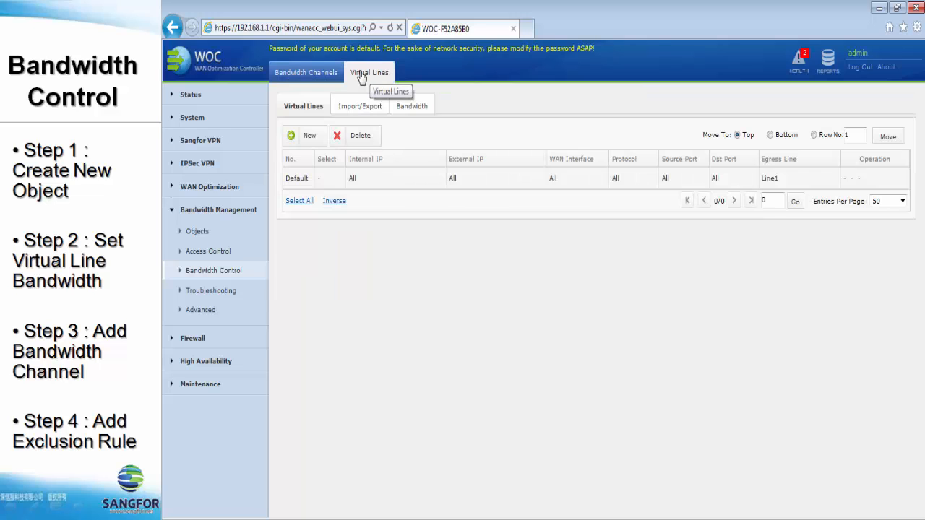
{"action": "left_click", "coordinate": [402, 106]}
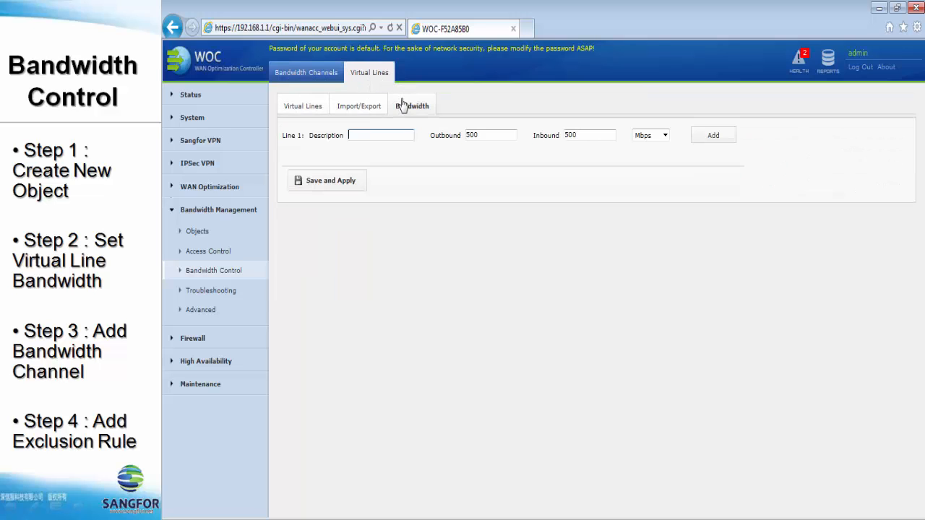
{"action": "left_click", "coordinate": [661, 136]}
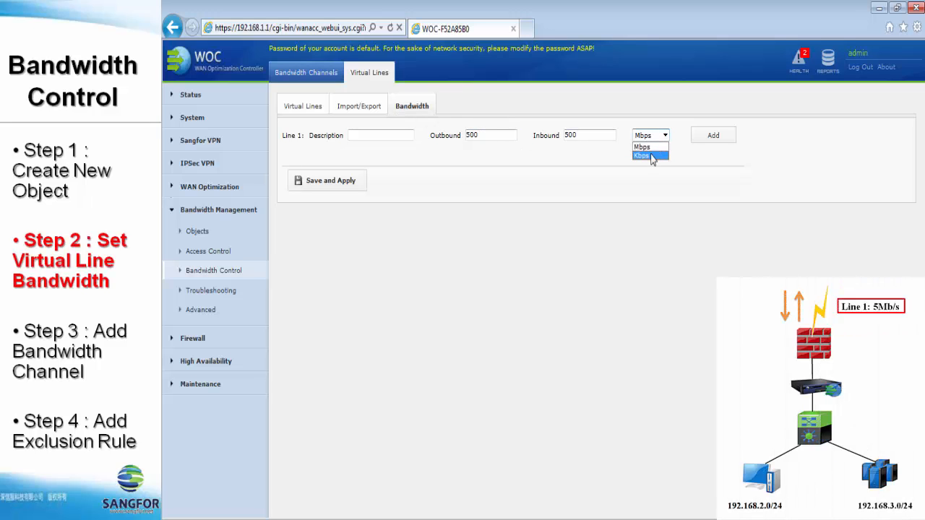
{"action": "left_click", "coordinate": [650, 148]}
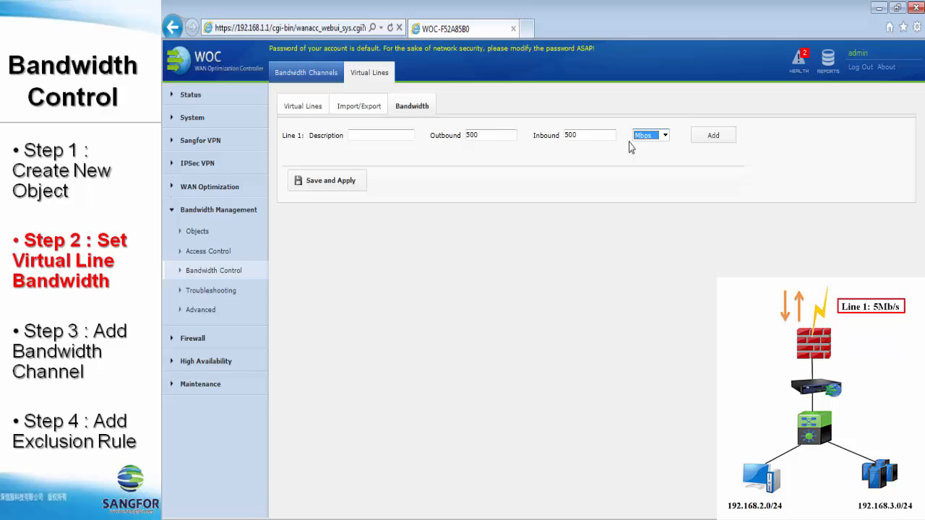
{"action": "double_click", "coordinate": [490, 136]}
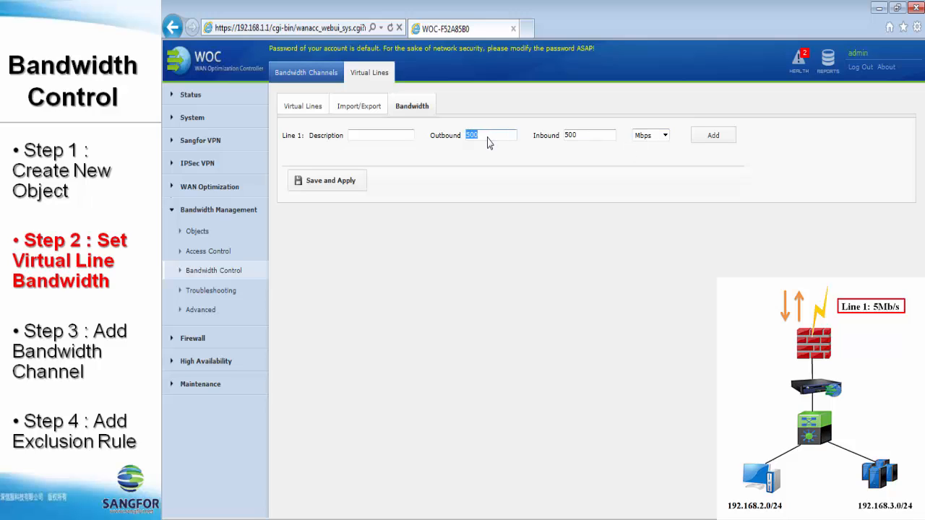
{"action": "type", "text": "5"}
{"action": "double_click", "coordinate": [571, 138]}
{"action": "type", "text": "5"}
{"action": "left_click", "coordinate": [322, 189]}
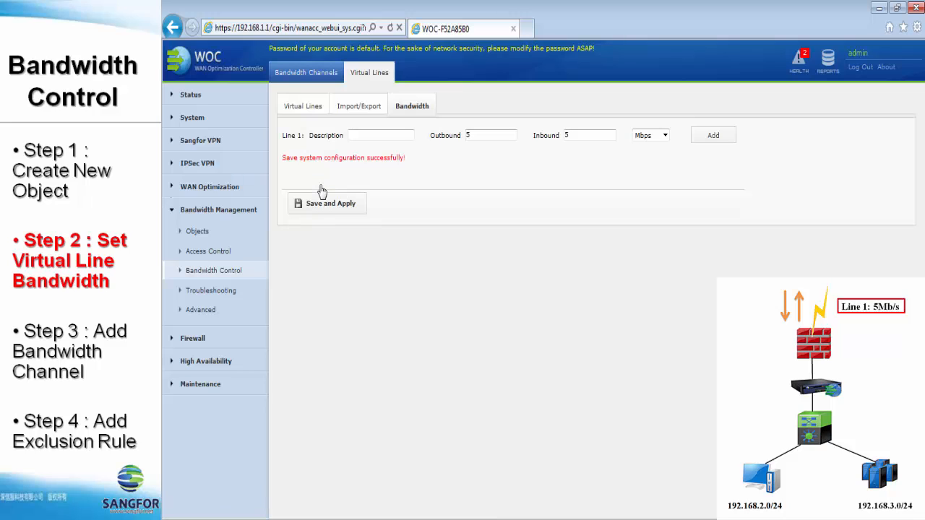
Step: Create a bandwidth channel named "Streaming and Downloads" and restrict it to specified applications
{"action": "left_click", "coordinate": [311, 109]}
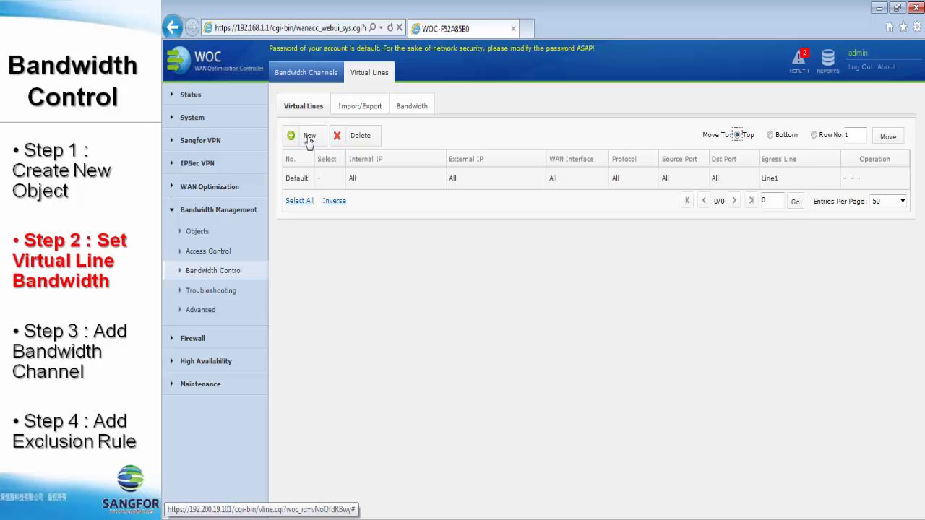
{"action": "left_click", "coordinate": [295, 80]}
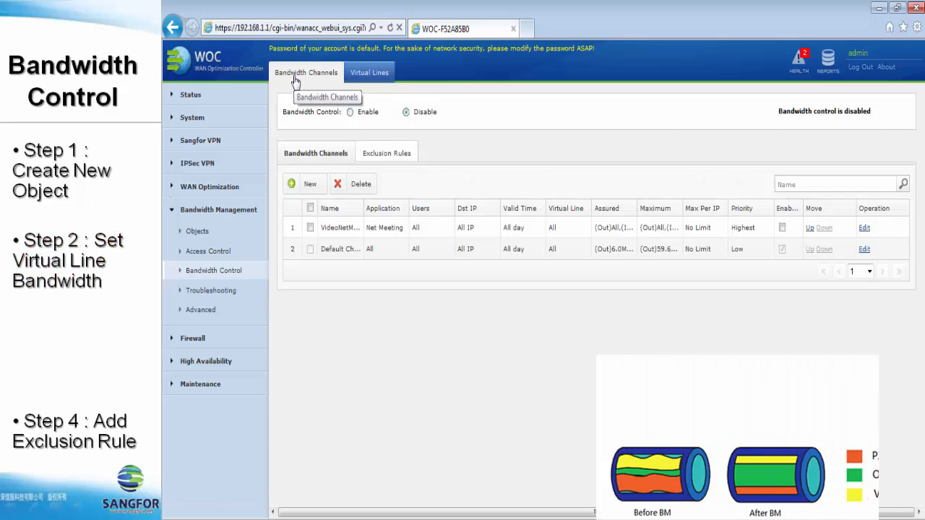
{"action": "left_click", "coordinate": [310, 186]}
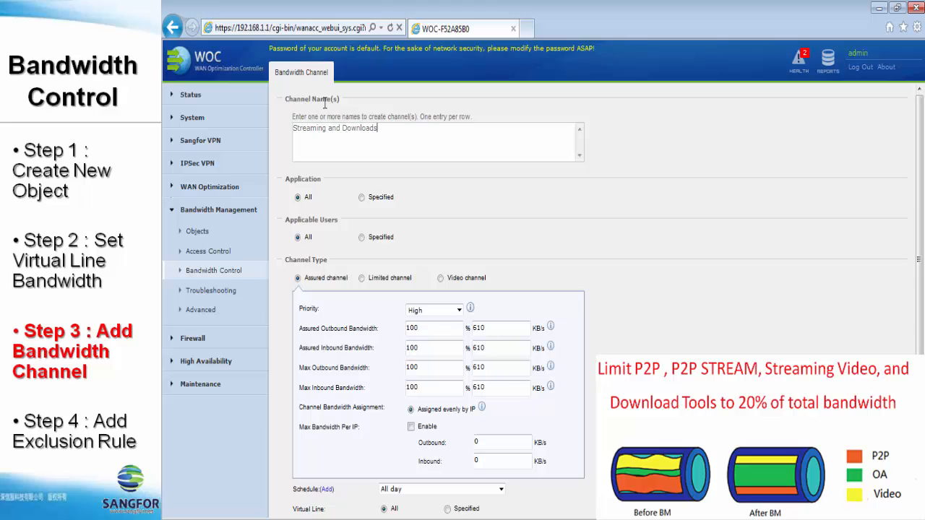
{"action": "left_click", "coordinate": [362, 198]}
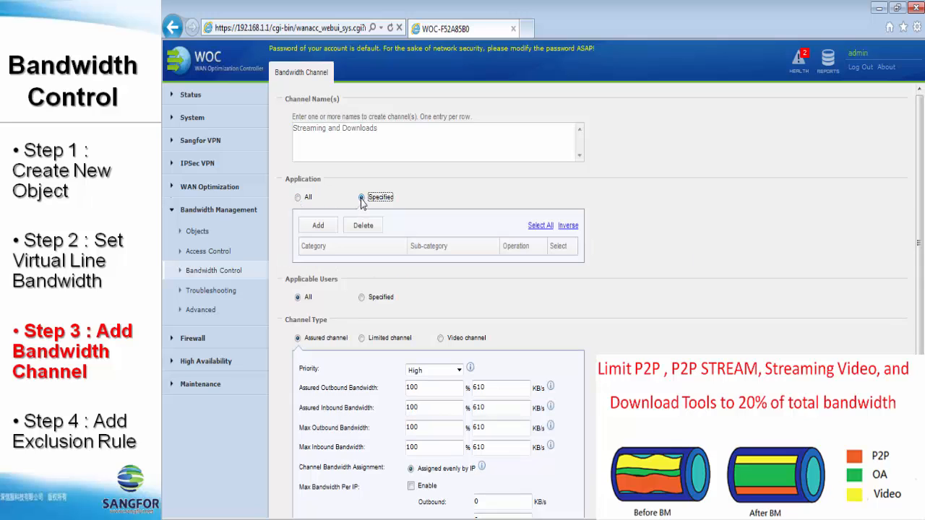
Step: Add the Download Tools category with all its applications to the channel's application list
{"action": "left_click", "coordinate": [330, 225]}
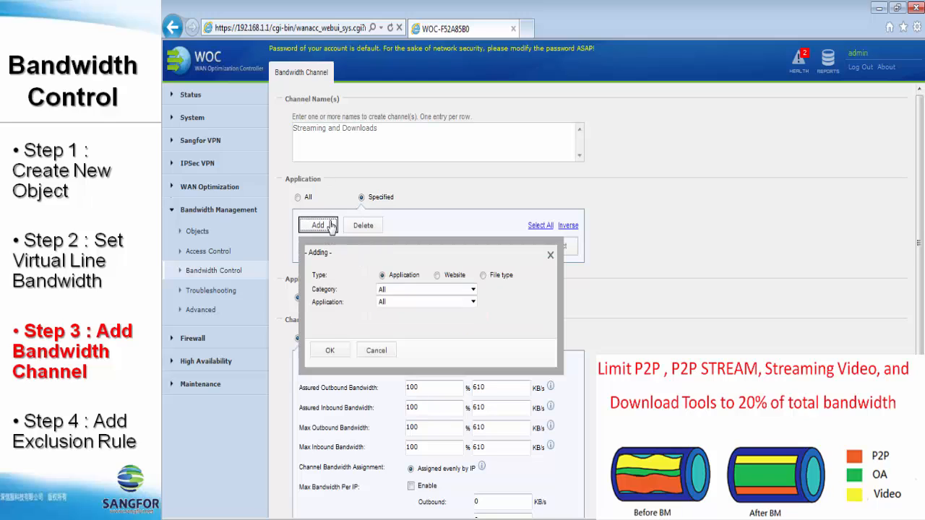
{"action": "left_click", "coordinate": [420, 292]}
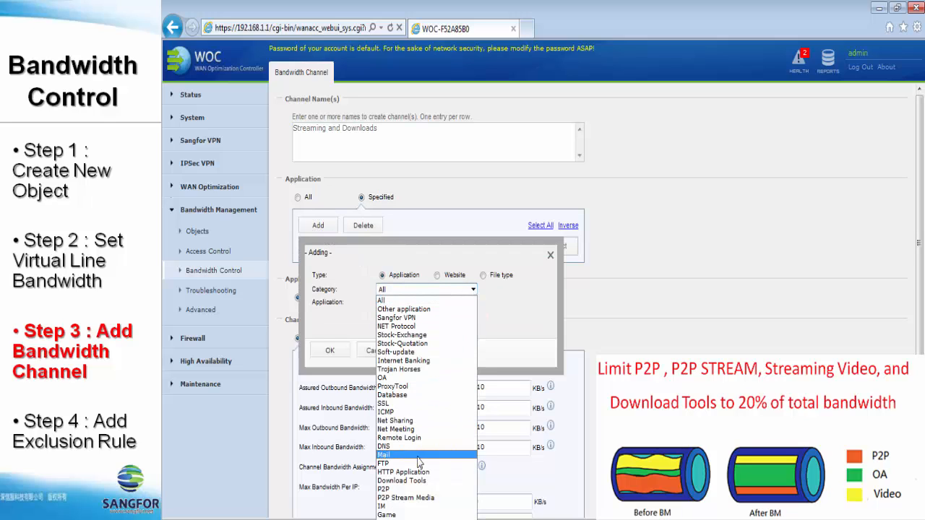
{"action": "left_click", "coordinate": [417, 481]}
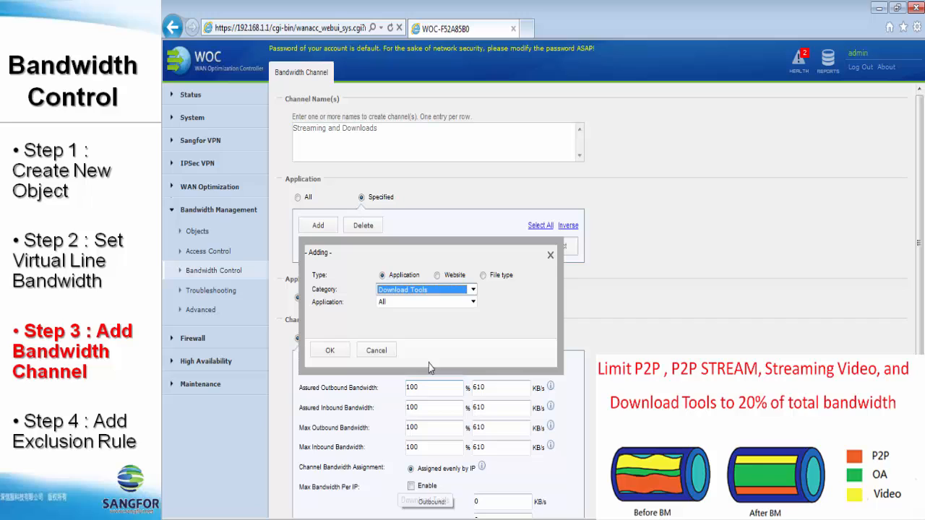
{"action": "left_click", "coordinate": [403, 301]}
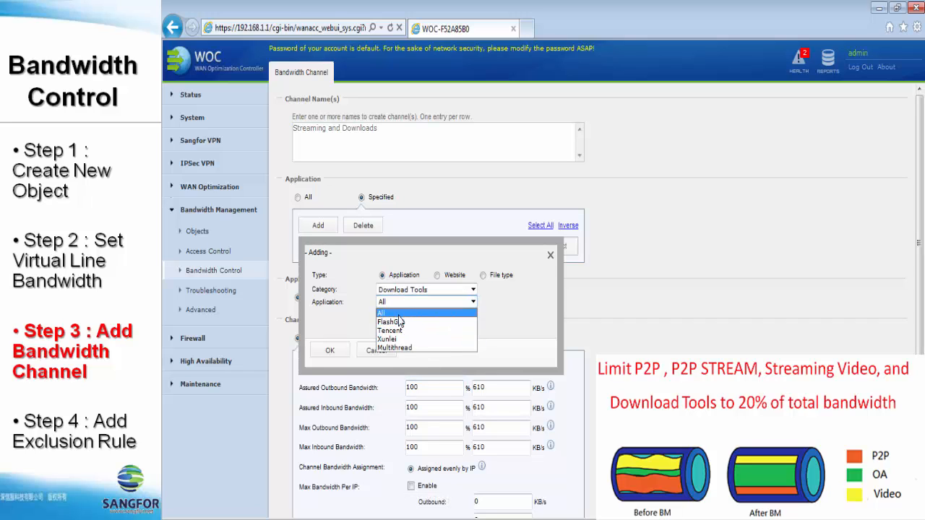
{"action": "left_click", "coordinate": [383, 313]}
{"action": "left_click", "coordinate": [330, 350]}
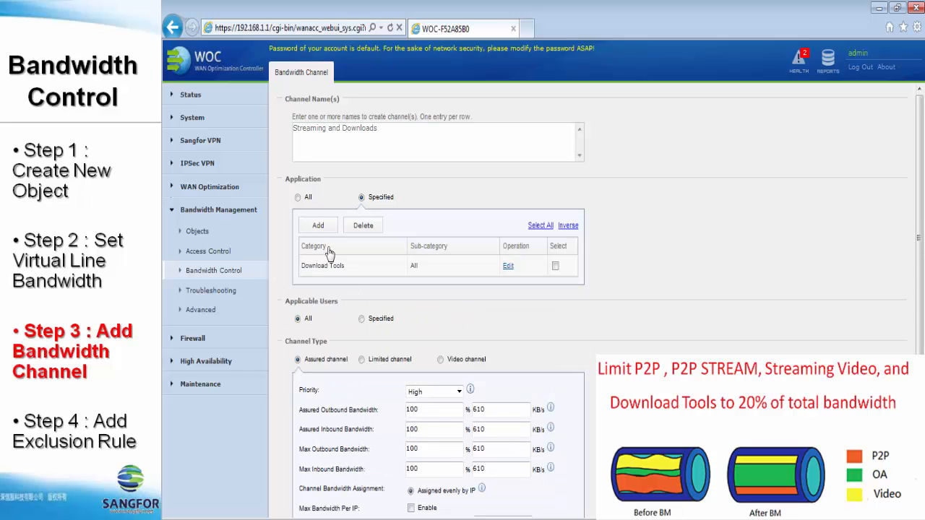
Step: Add the P2P category with all its applications to the channel's application list
{"action": "left_click", "coordinate": [318, 225]}
{"action": "left_click", "coordinate": [417, 291]}
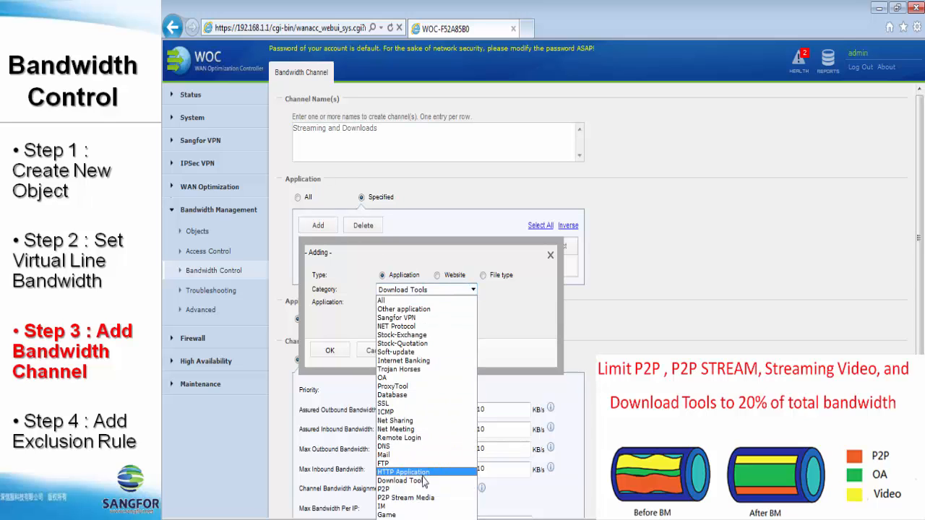
{"action": "left_click", "coordinate": [404, 489]}
{"action": "left_click", "coordinate": [406, 301]}
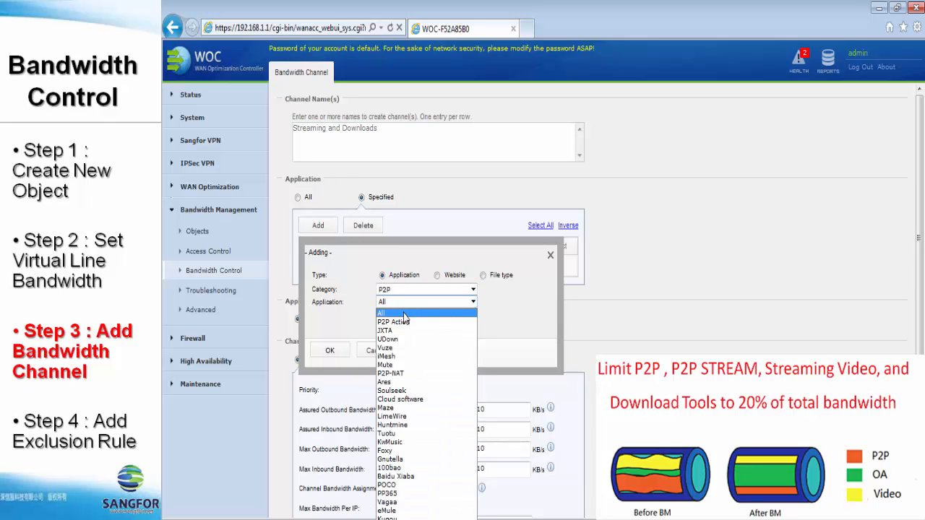
{"action": "left_click", "coordinate": [405, 314]}
{"action": "left_click", "coordinate": [330, 350]}
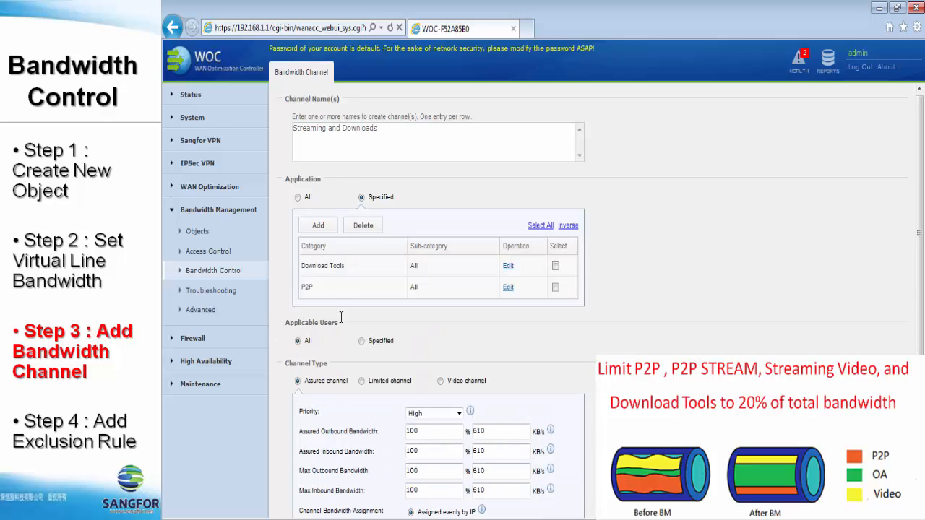
Step: Add the P2P Stream Media and Streaming Media categories to the channel's application list
{"action": "left_click", "coordinate": [311, 227]}
{"action": "left_click", "coordinate": [406, 289]}
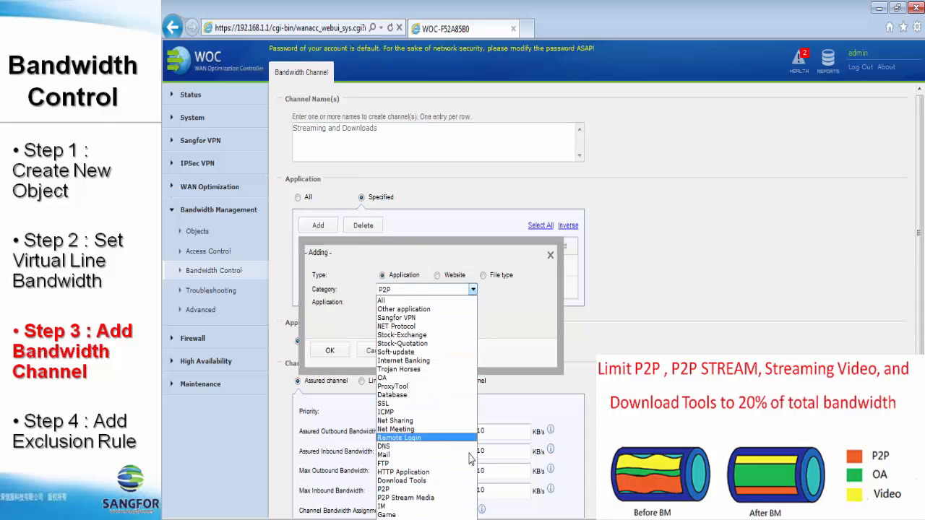
{"action": "left_click", "coordinate": [463, 498]}
{"action": "left_click", "coordinate": [330, 350]}
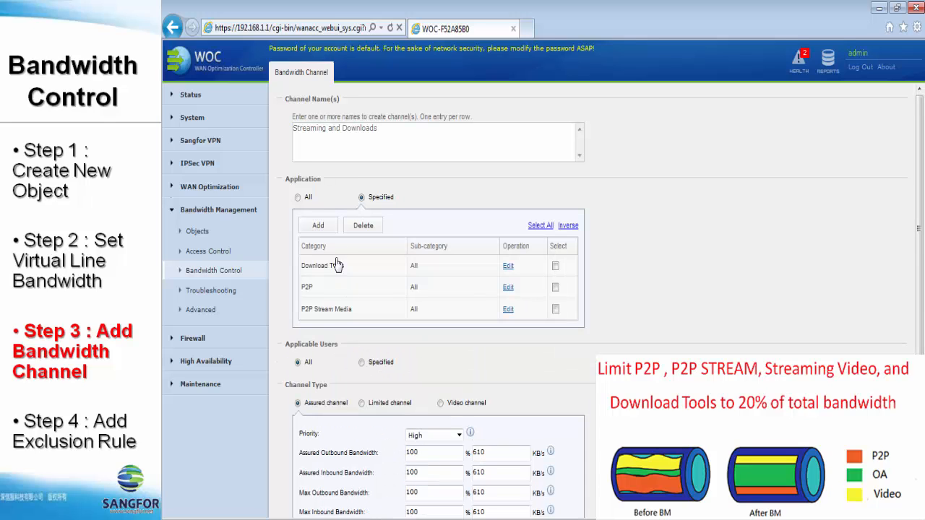
{"action": "left_click", "coordinate": [318, 225]}
{"action": "left_click", "coordinate": [406, 289]}
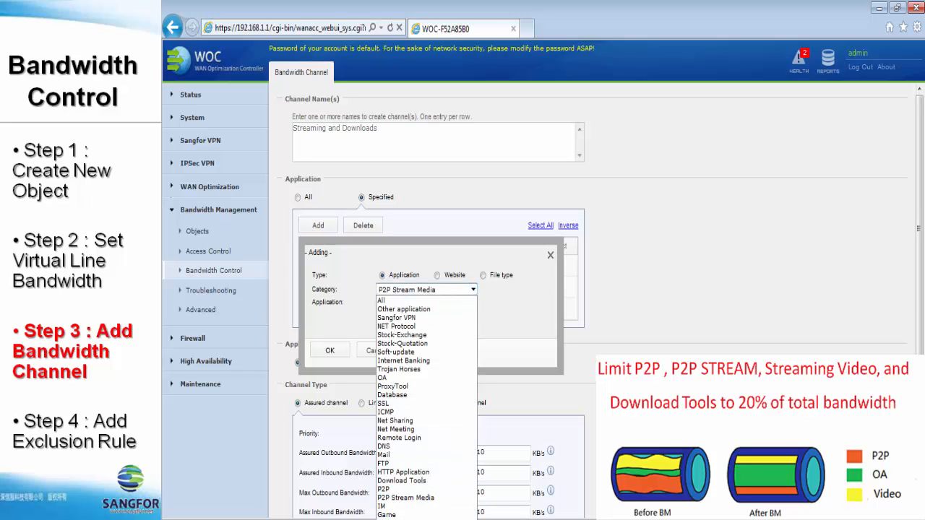
{"action": "left_click", "coordinate": [412, 519]}
{"action": "left_click", "coordinate": [331, 351]}
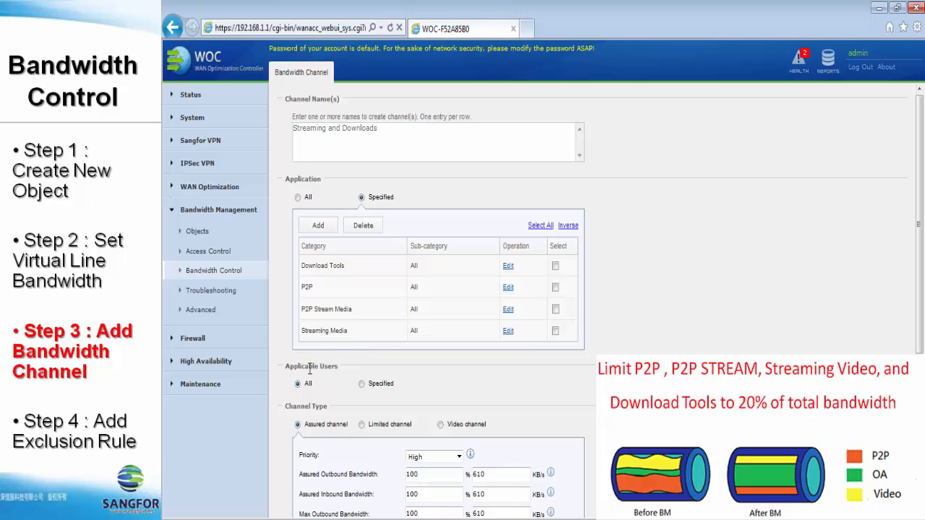
Step: Restrict the channel's applicable users to the Local User group
{"action": "left_click", "coordinate": [362, 384]}
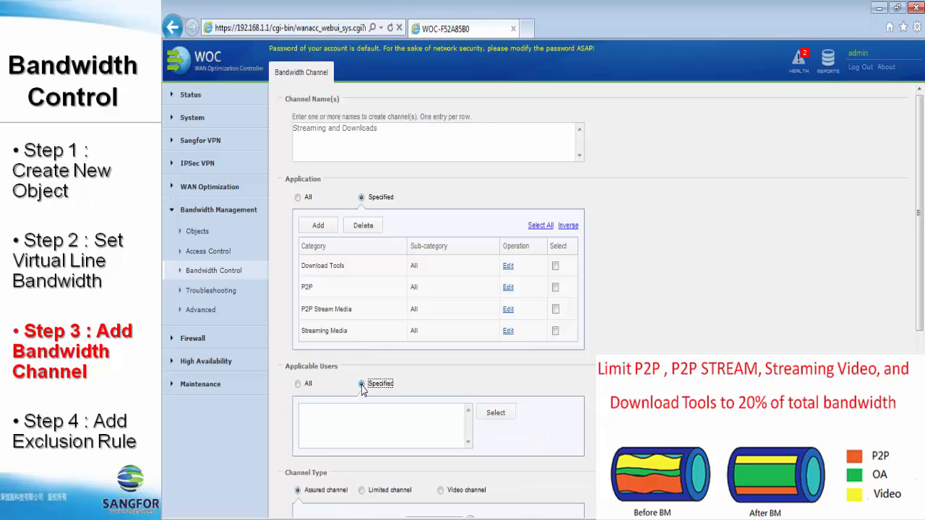
{"action": "left_click", "coordinate": [496, 414]}
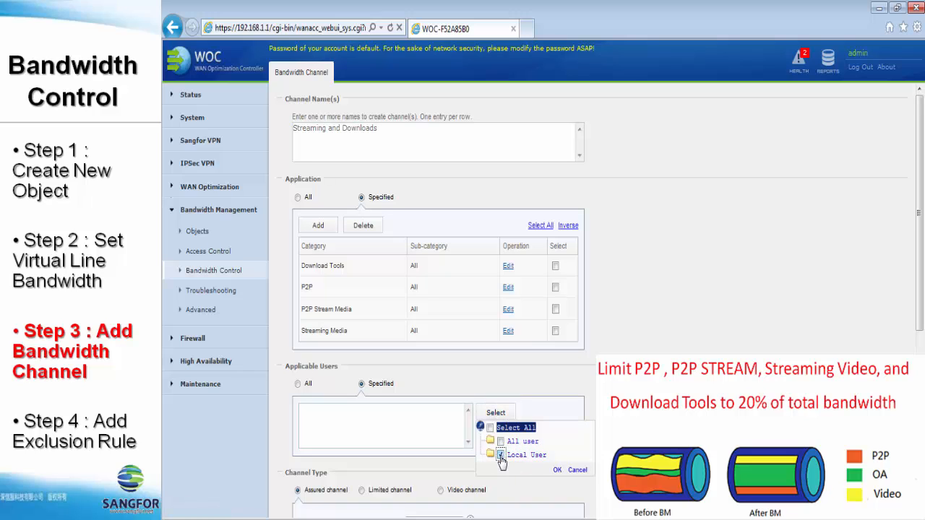
{"action": "left_click", "coordinate": [557, 470]}
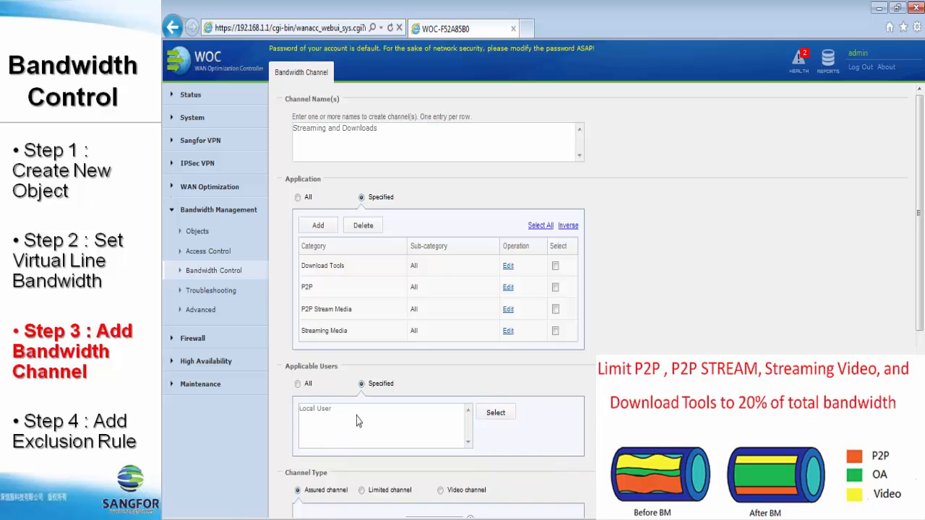
Step: Make it a limited channel with maximum outbound and inbound bandwidth of 20% each, and save the channel
{"action": "scroll", "coordinate": [356, 417], "scroll_direction": "down", "scroll_amount": 5}
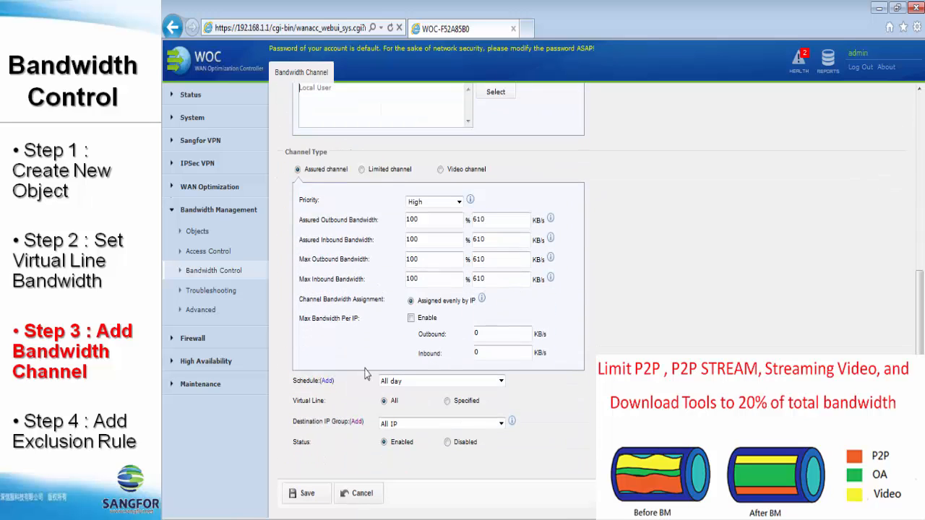
{"action": "left_click", "coordinate": [361, 169]}
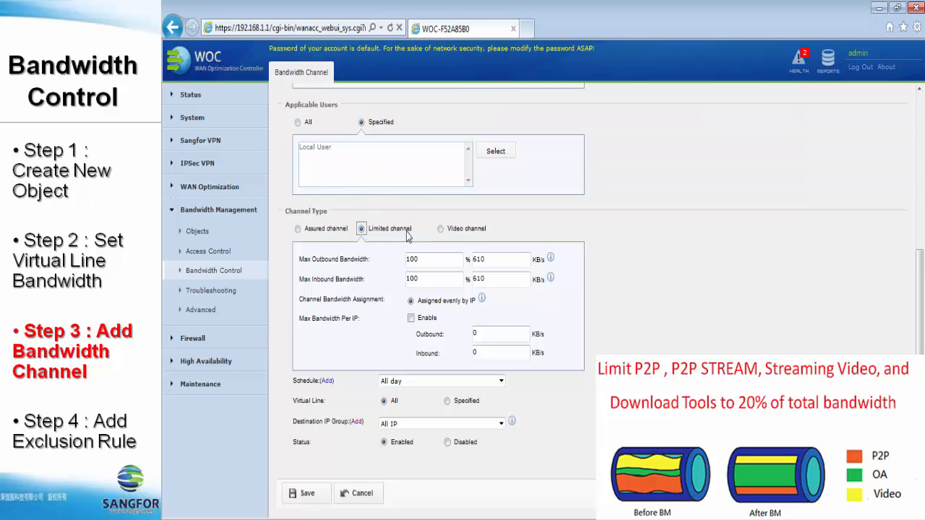
{"action": "double_click", "coordinate": [439, 258]}
{"action": "double_click", "coordinate": [443, 280]}
{"action": "left_click", "coordinate": [439, 278]}
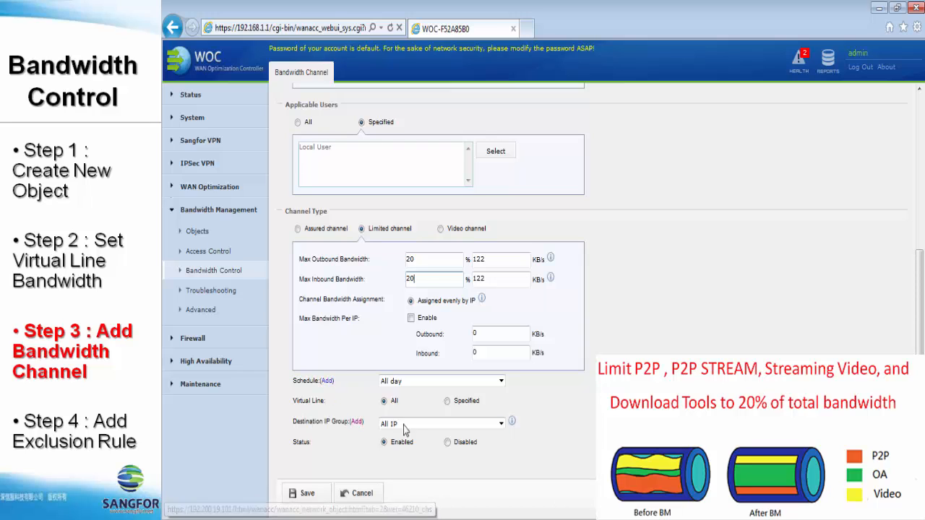
{"action": "left_click", "coordinate": [314, 494]}
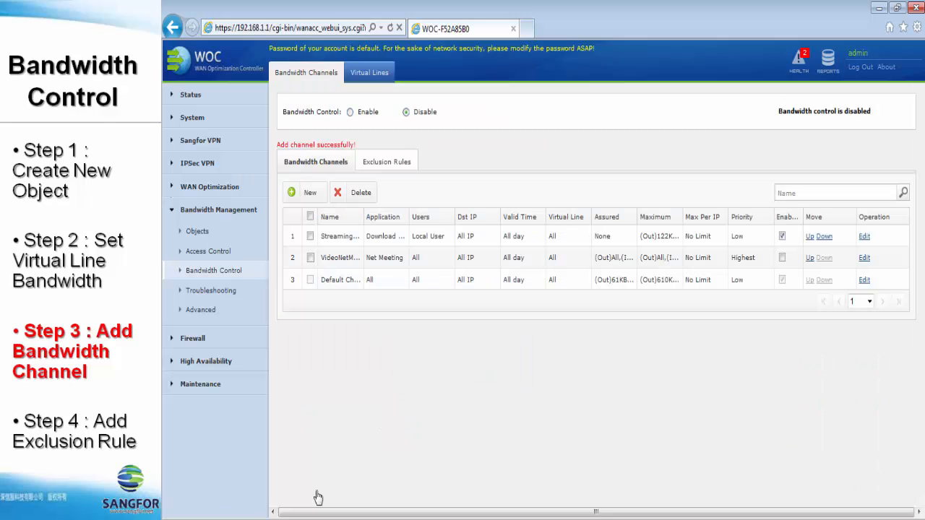
Step: Add an exclusion rule named Server Farm for all application categories with destination IP Server Farm, save it, and return to the rule list
{"action": "left_click", "coordinate": [385, 155]}
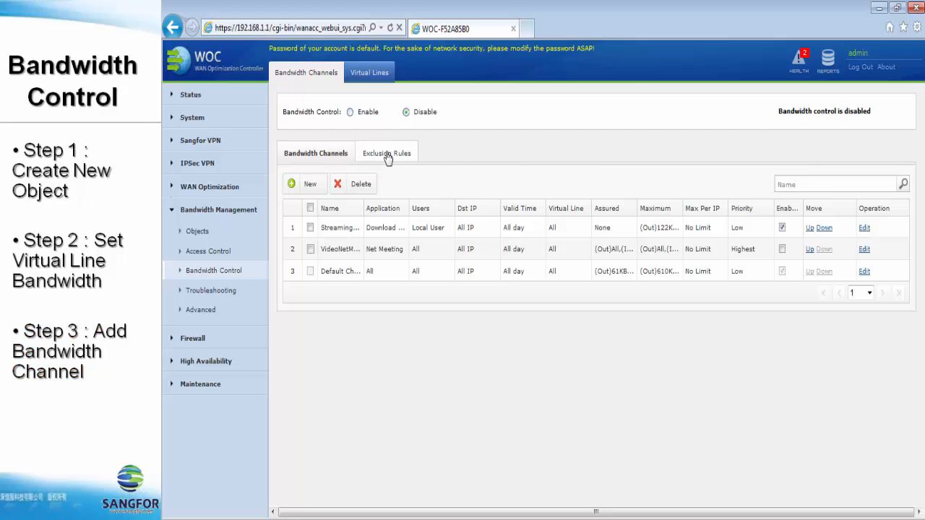
{"action": "left_click", "coordinate": [294, 203]}
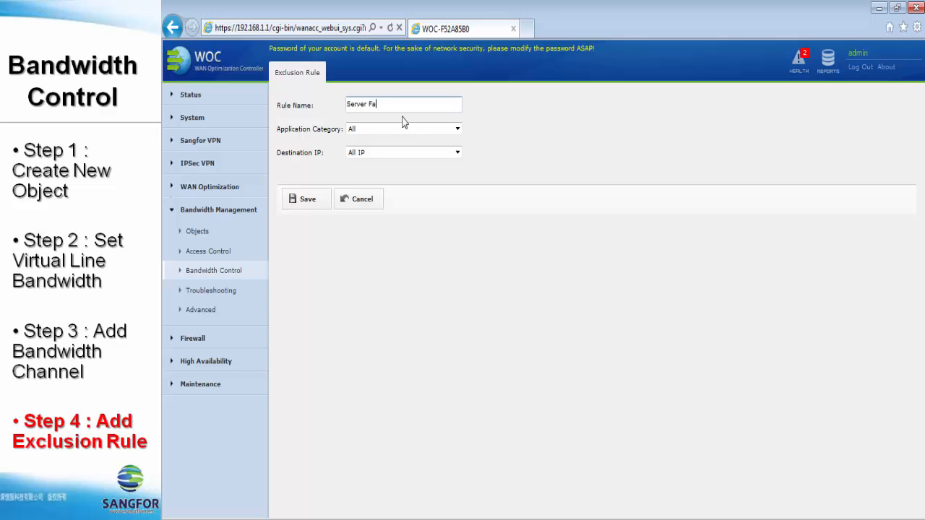
{"action": "key", "text": "Tab"}
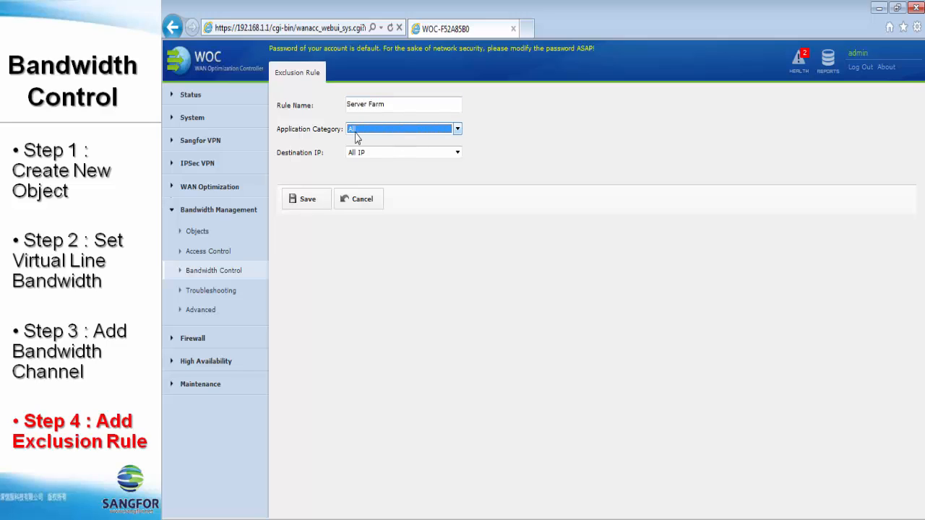
{"action": "left_click", "coordinate": [371, 154]}
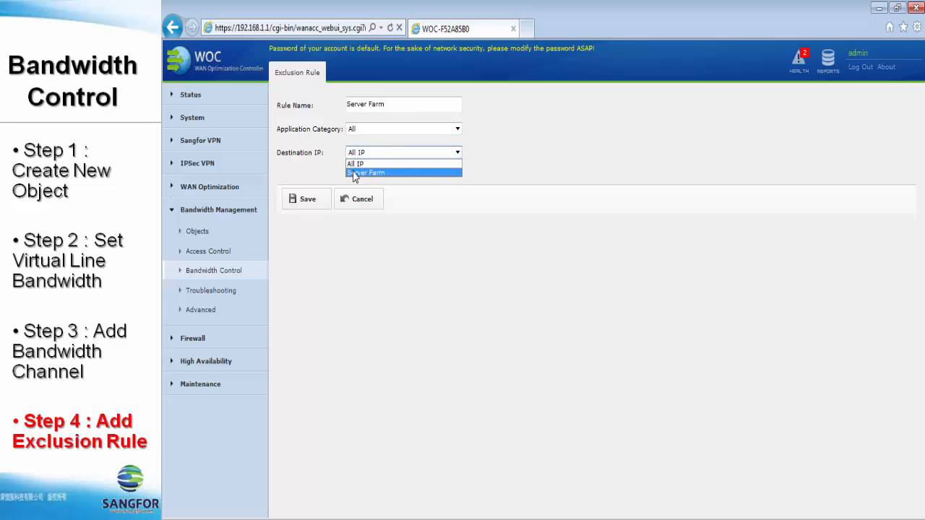
{"action": "left_click", "coordinate": [364, 173]}
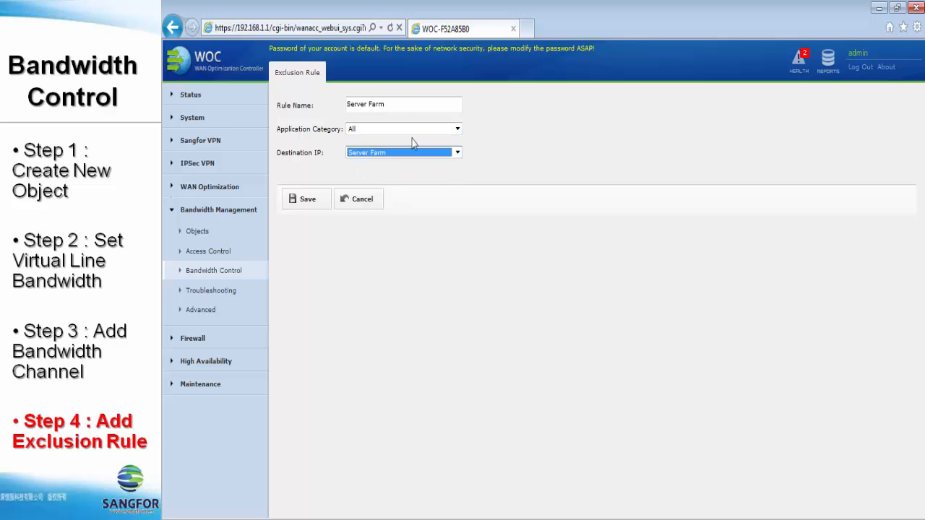
{"action": "left_click", "coordinate": [304, 206]}
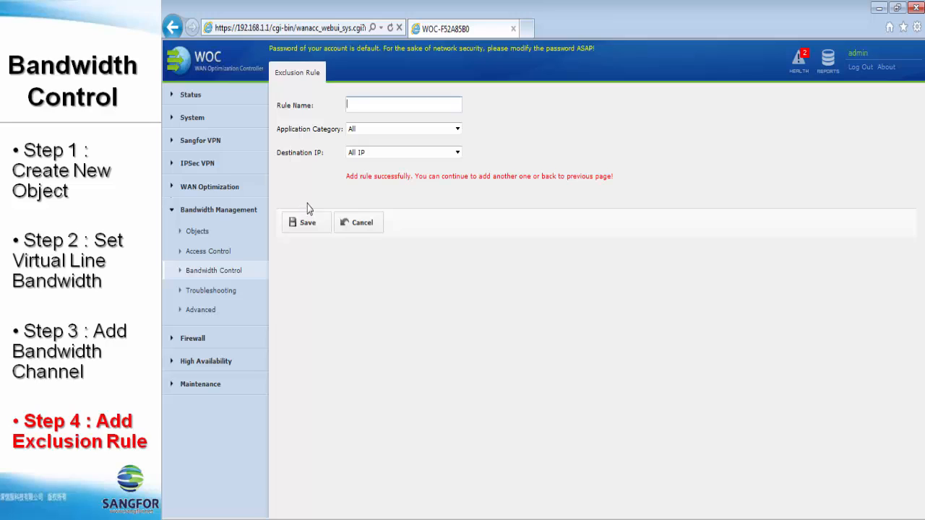
{"action": "left_click", "coordinate": [346, 224]}
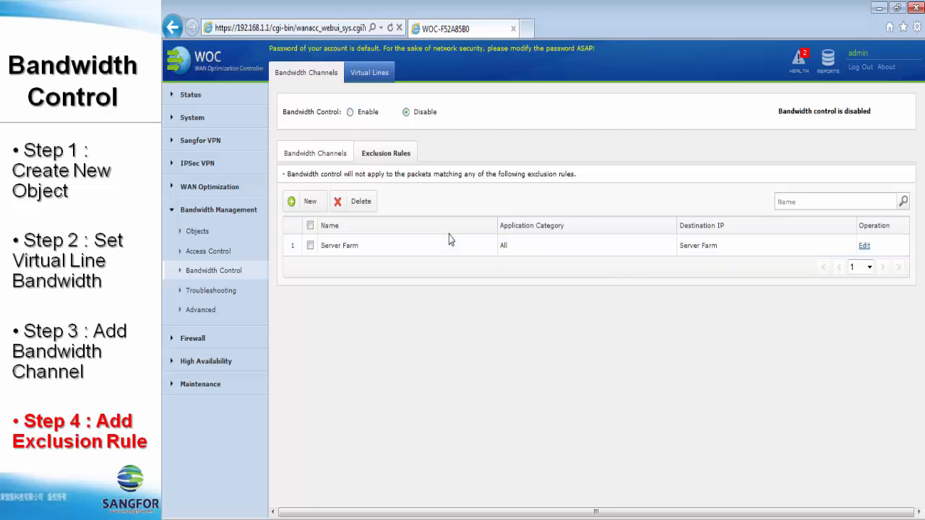
Step: Enable bandwidth control, and display the Streaming and Downloads channel's trends in the bandwidth monitor
{"action": "left_click", "coordinate": [350, 113]}
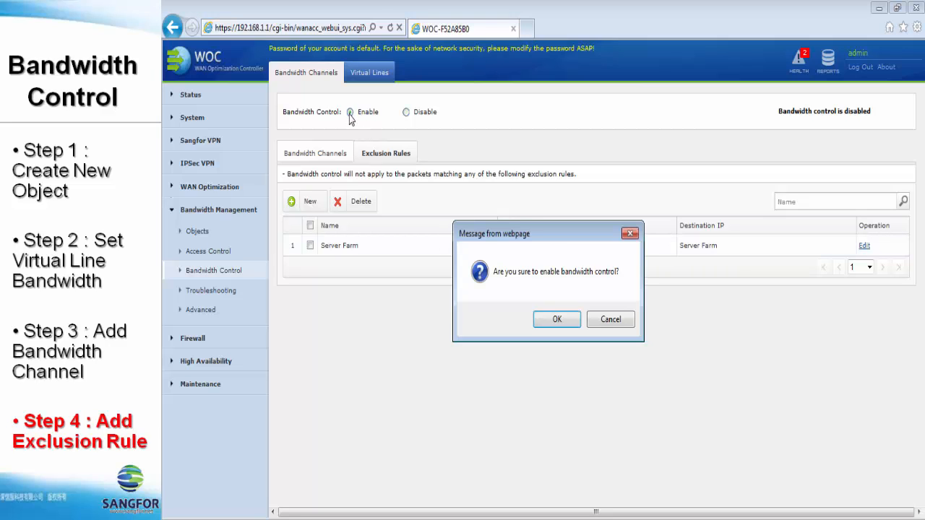
{"action": "left_click", "coordinate": [557, 319]}
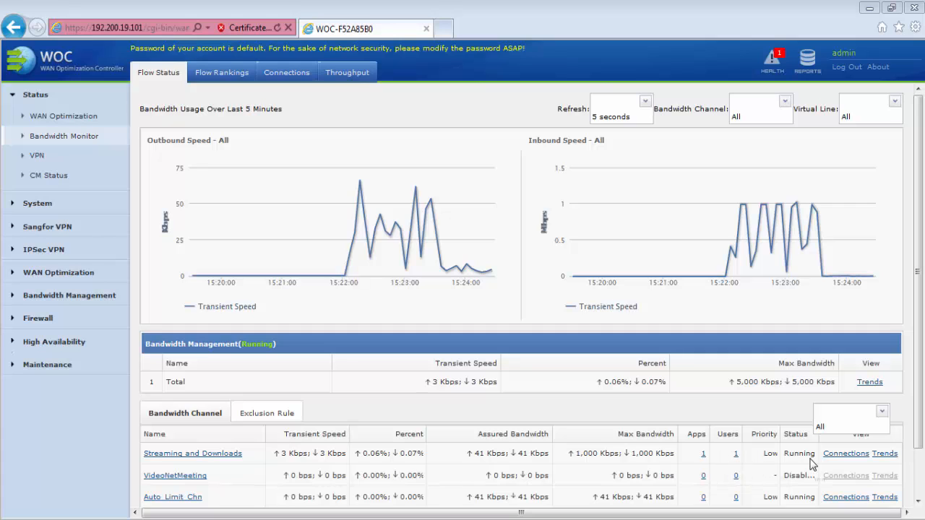
{"action": "left_click", "coordinate": [884, 454]}
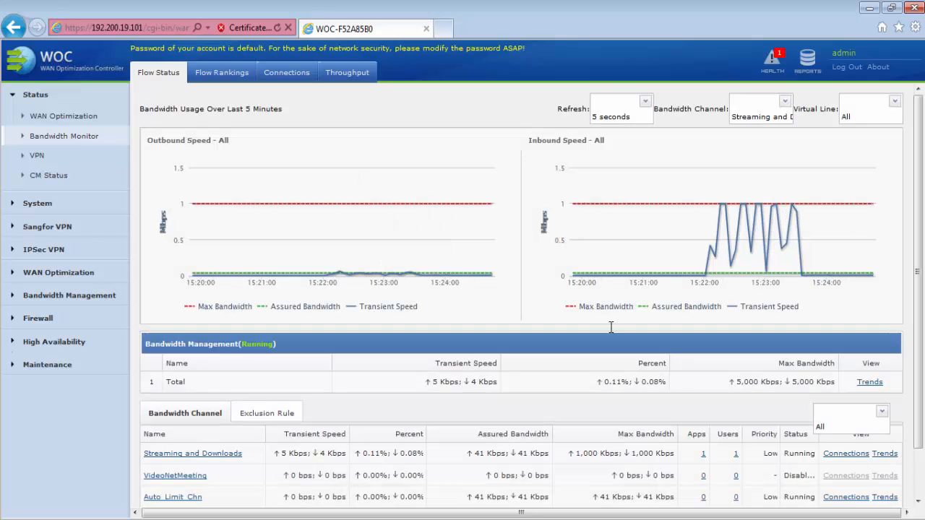
{"action": "mouse_move", "coordinate": [606, 207]}
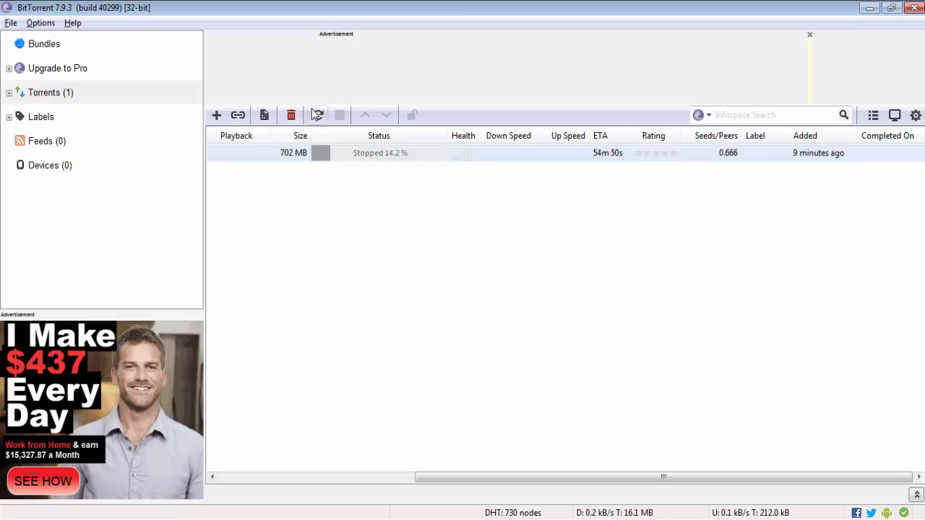
Step: Resume the stopped torrent in BitTorrent, and switch back to the WOC bandwidth monitor to examine the channel's inbound speed against its maximum
{"action": "left_click", "coordinate": [318, 119]}
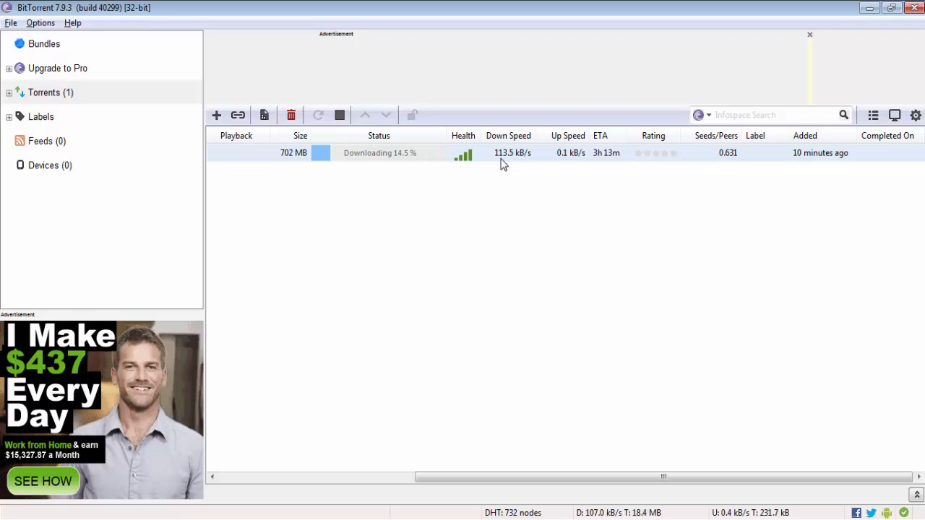
{"action": "left_click", "coordinate": [105, 518]}
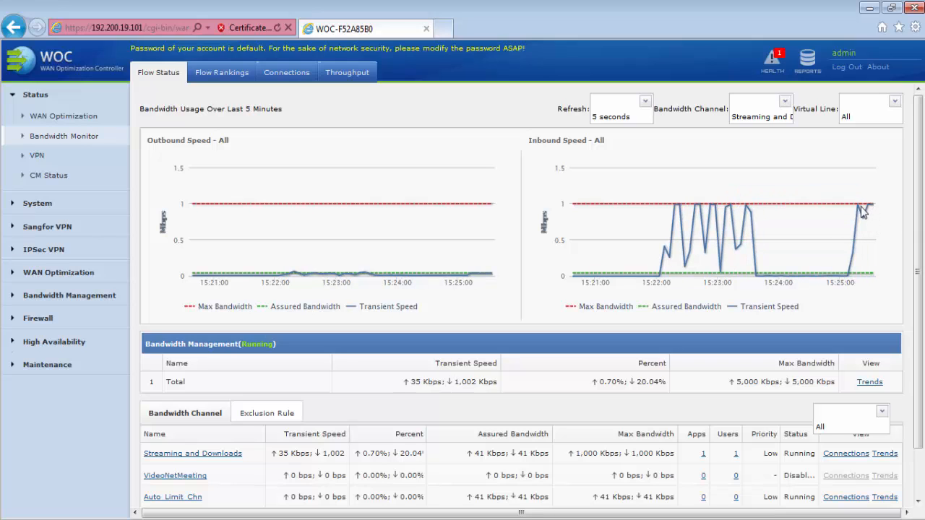
{"action": "mouse_move", "coordinate": [870, 211]}
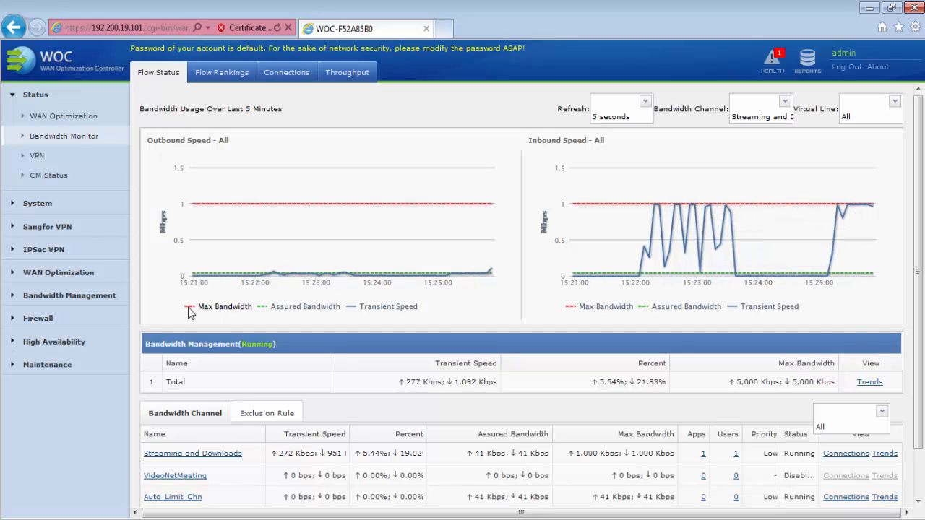
Step: Disable bandwidth control in the Bandwidth Management settings and confirm the change
{"action": "left_click", "coordinate": [80, 296]}
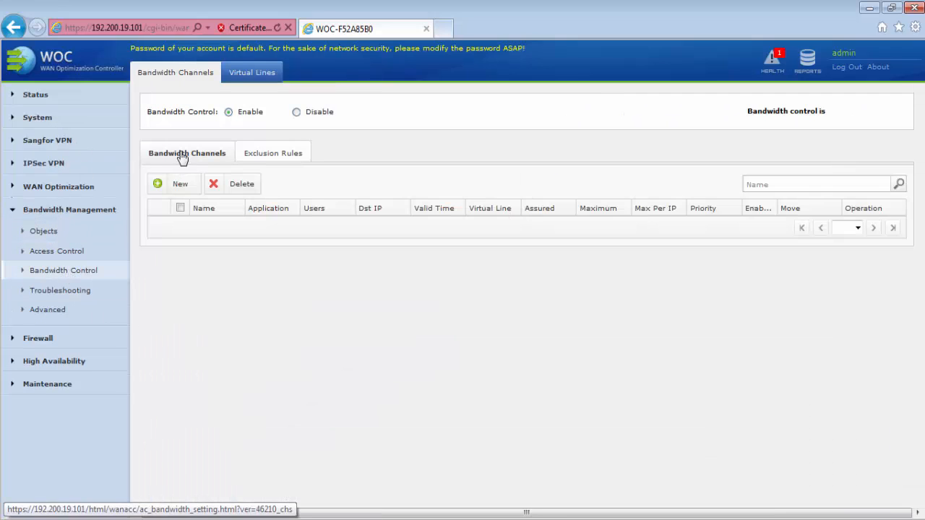
{"action": "left_click", "coordinate": [296, 113]}
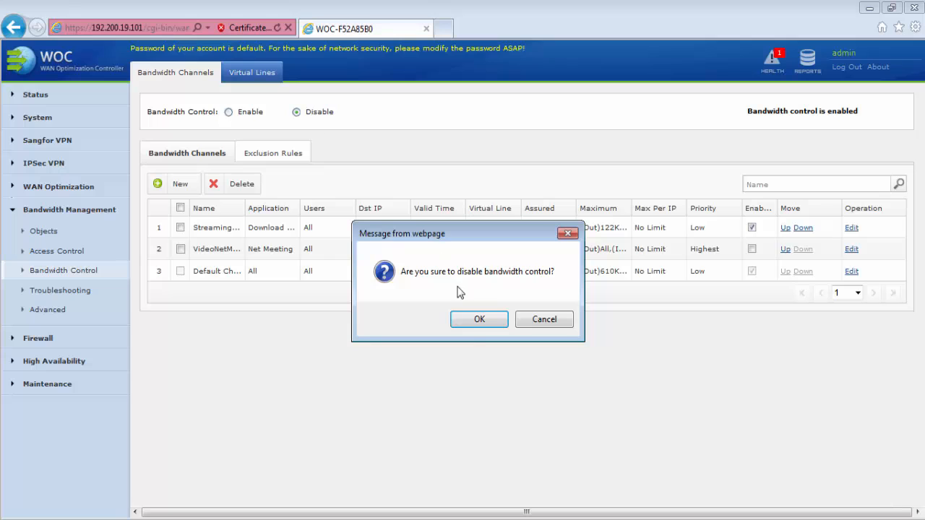
{"action": "left_click", "coordinate": [465, 322]}
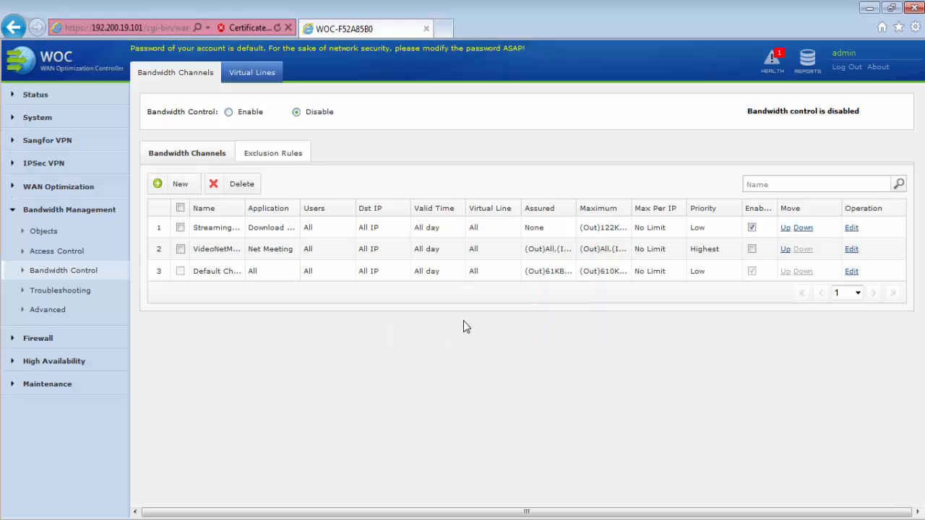